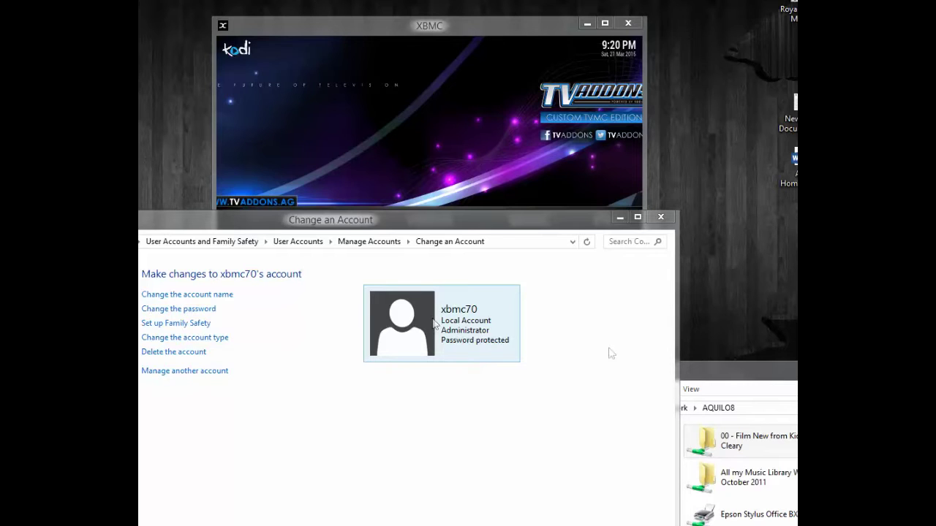
# Bring the Kodi (XBMC) window in front of the Change an Account window.
pyautogui.click(400, 26)
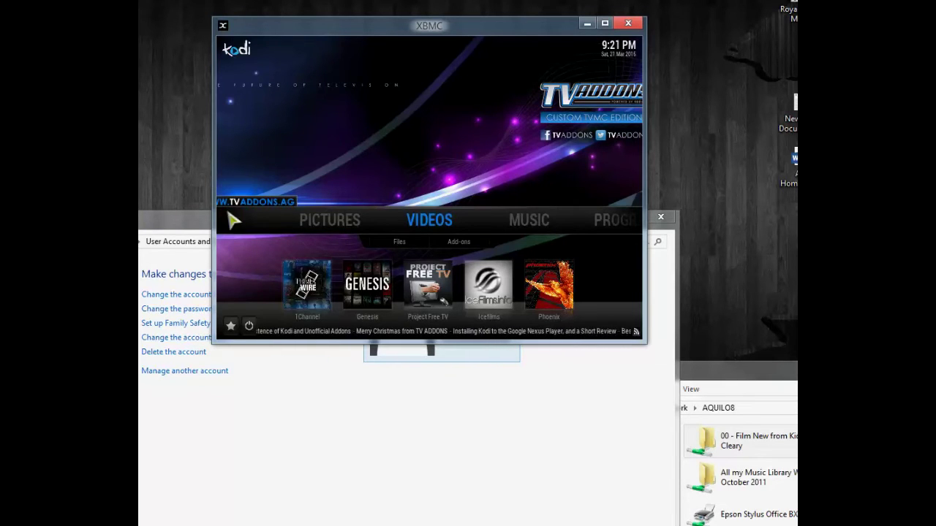
# Show Kodi's Videos > Files sources, then bring the account settings window back to the front.
pyautogui.click(399, 241)
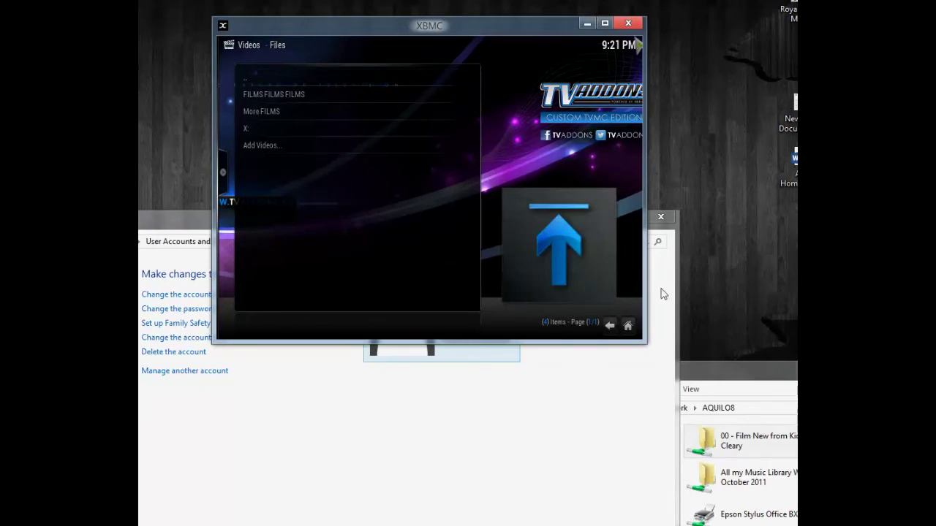
pyautogui.click(608, 395)
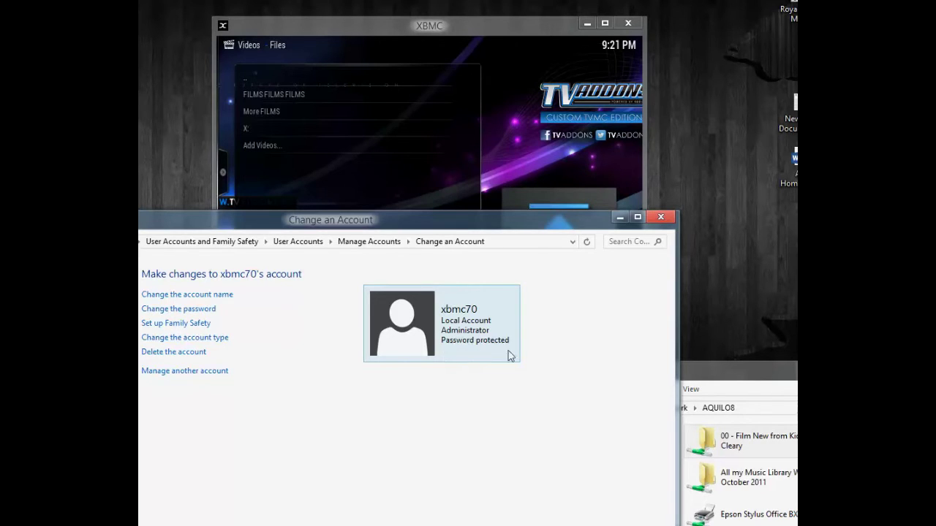
# Show the Sharing tab of the '00 - Film New from Kidby and Cleary' folder's properties, centred on screen.
pyautogui.click(699, 373)
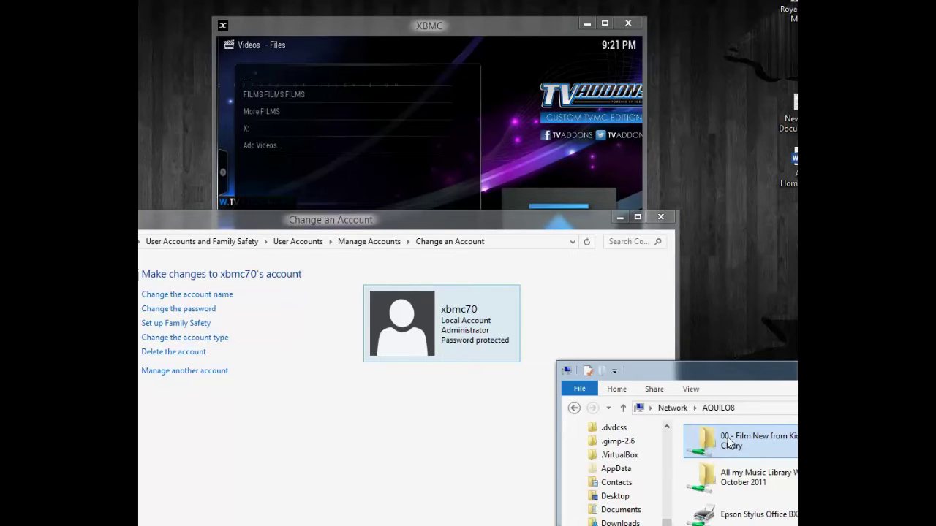
pyautogui.rightClick(729, 442)
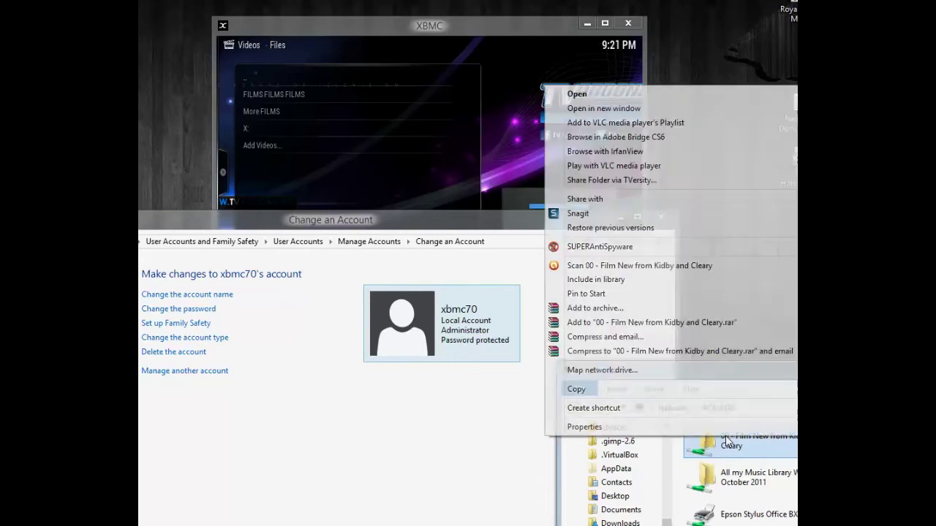
pyautogui.click(657, 432)
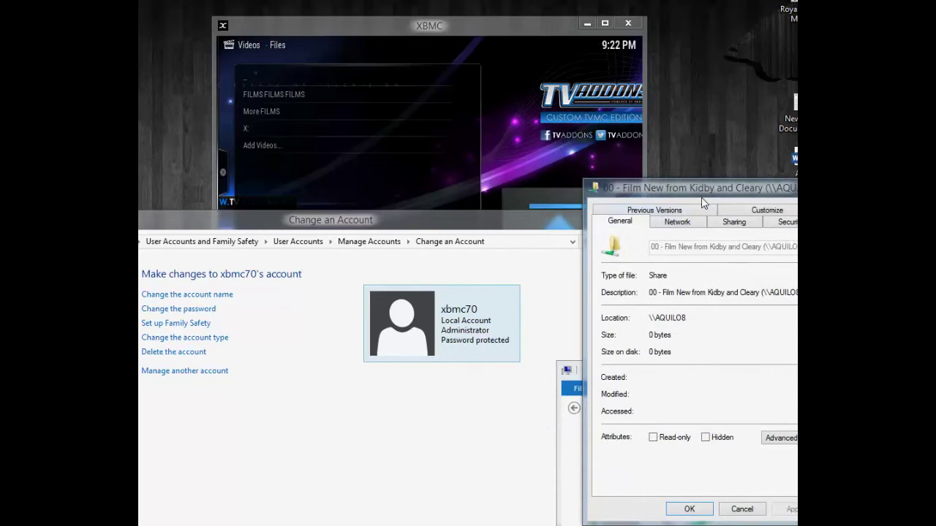
pyautogui.moveTo(703, 189); pyautogui.dragTo(530, 74)
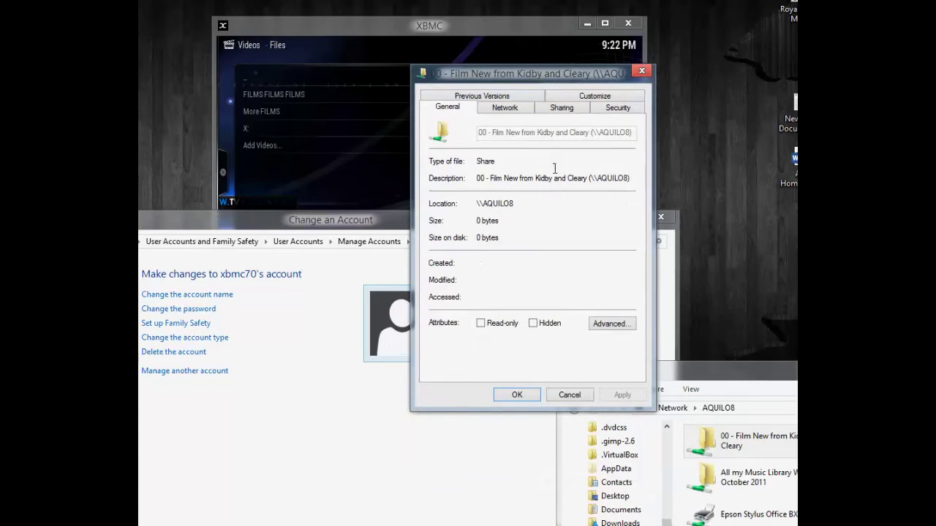
pyautogui.click(561, 108)
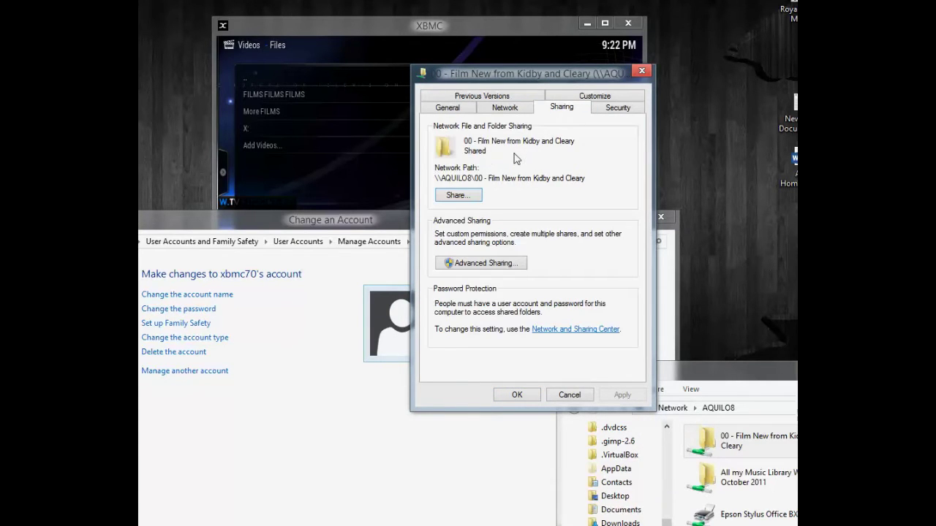
pyautogui.click(457, 195)
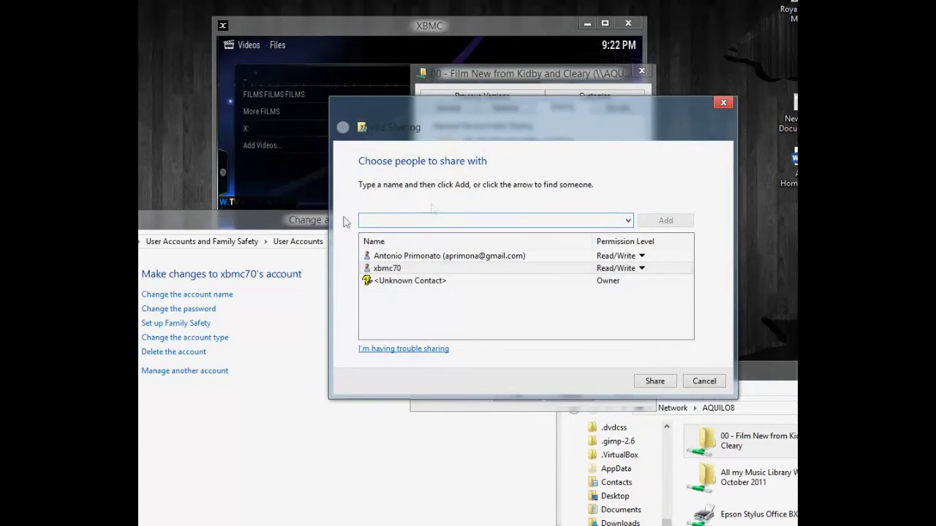
pyautogui.click(388, 268)
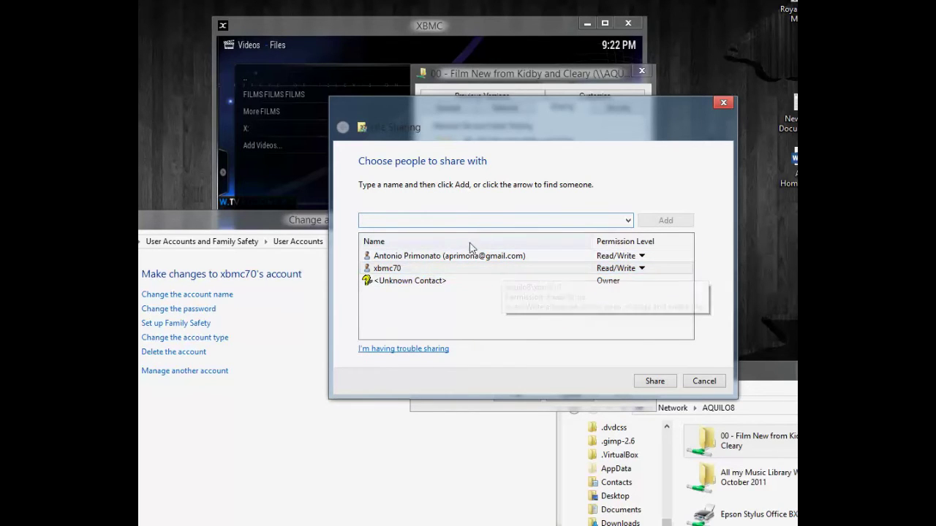
pyautogui.moveTo(493, 109); pyautogui.dragTo(456, 174)
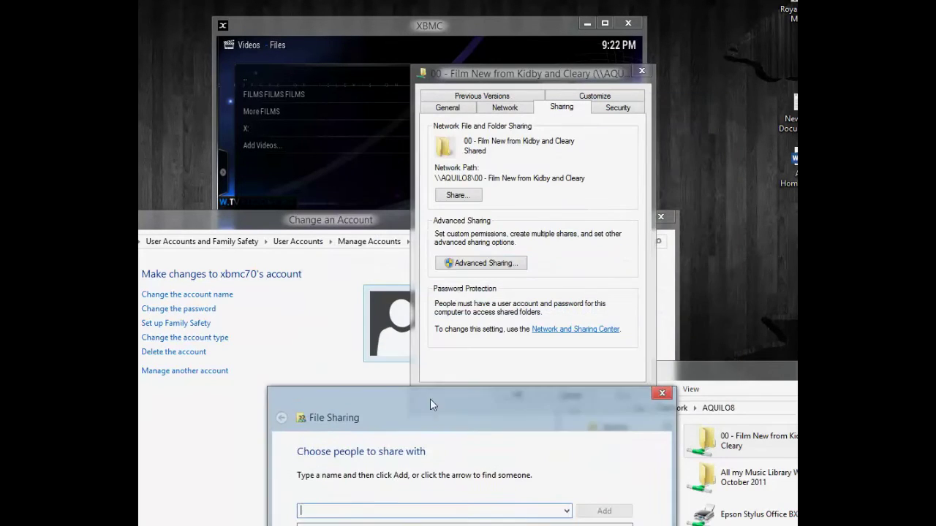
pyautogui.moveTo(448, 132); pyautogui.dragTo(438, 112)
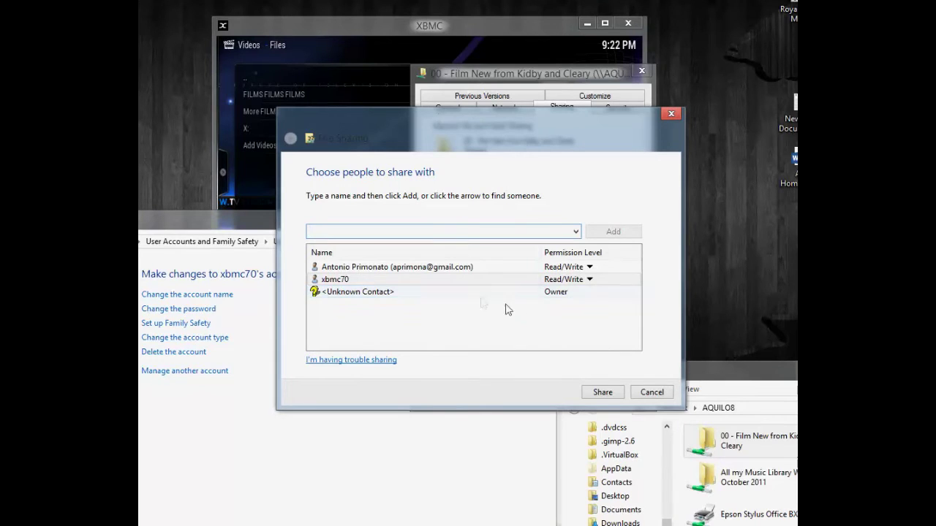
pyautogui.click(650, 393)
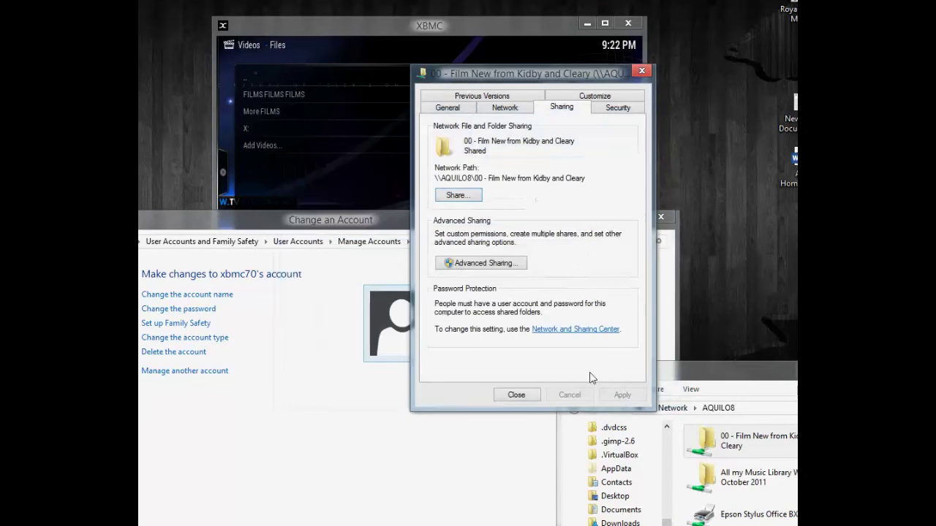
# Add local user xbmc70 (AQUILO8\xbmc70) to the folder's Advanced Sharing permissions.
pyautogui.click(481, 263)
pyautogui.click(466, 276)
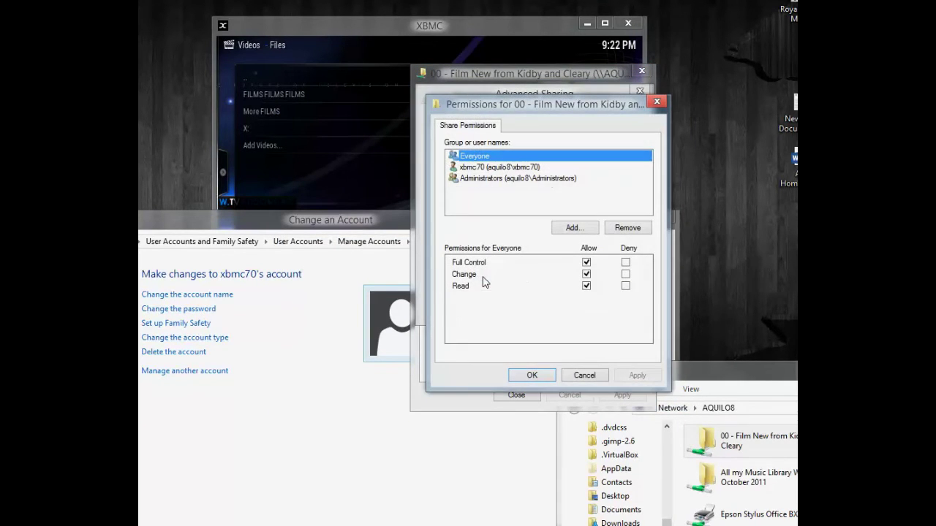
pyautogui.click(571, 227)
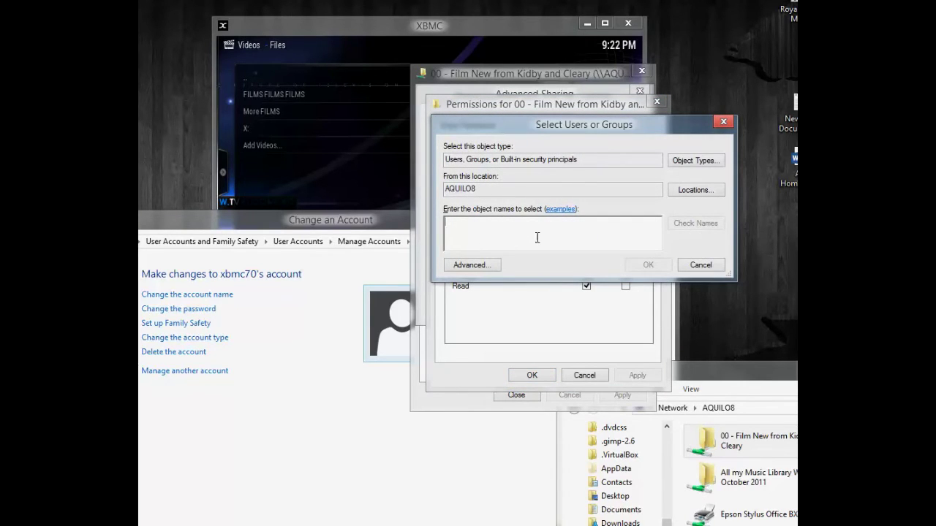
pyautogui.write('xbmc')
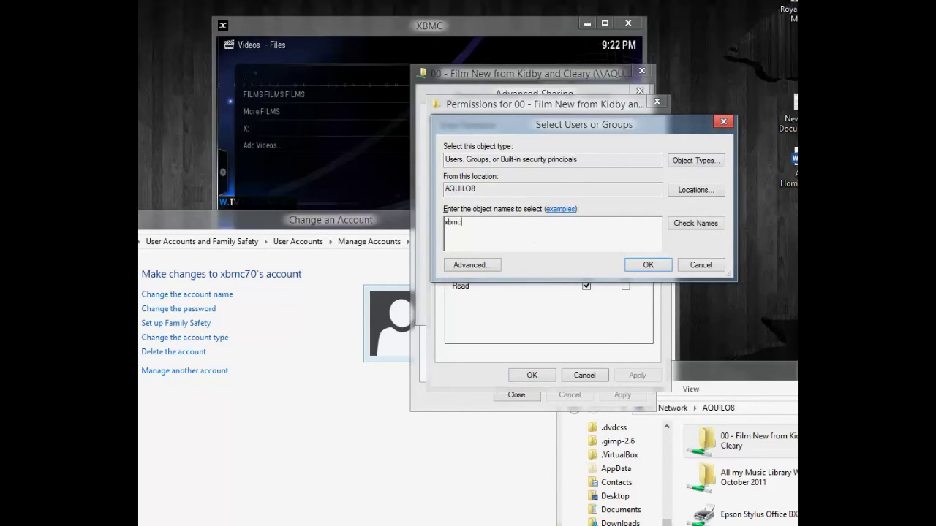
pyautogui.write('70')
pyautogui.click(695, 223)
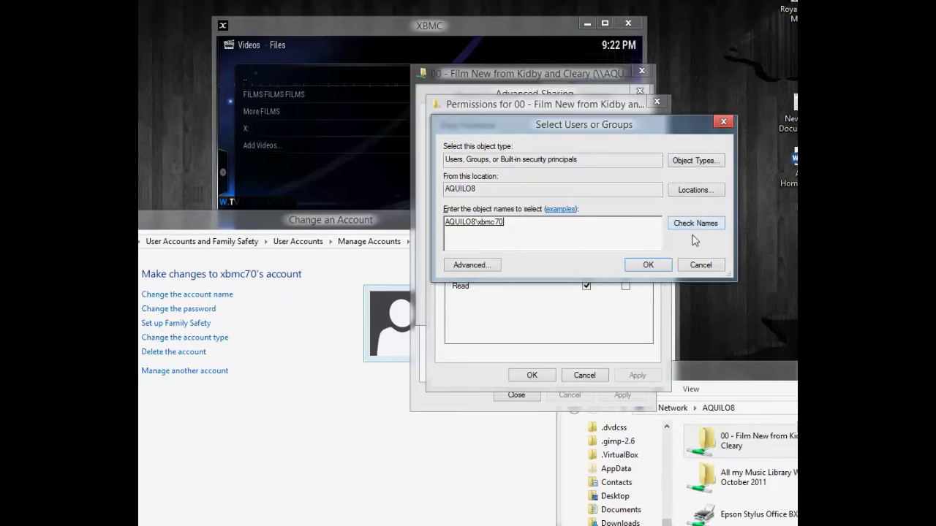
pyautogui.click(700, 265)
# Confirm the share permissions and close Advanced Sharing and the folder properties.
pyautogui.click(584, 375)
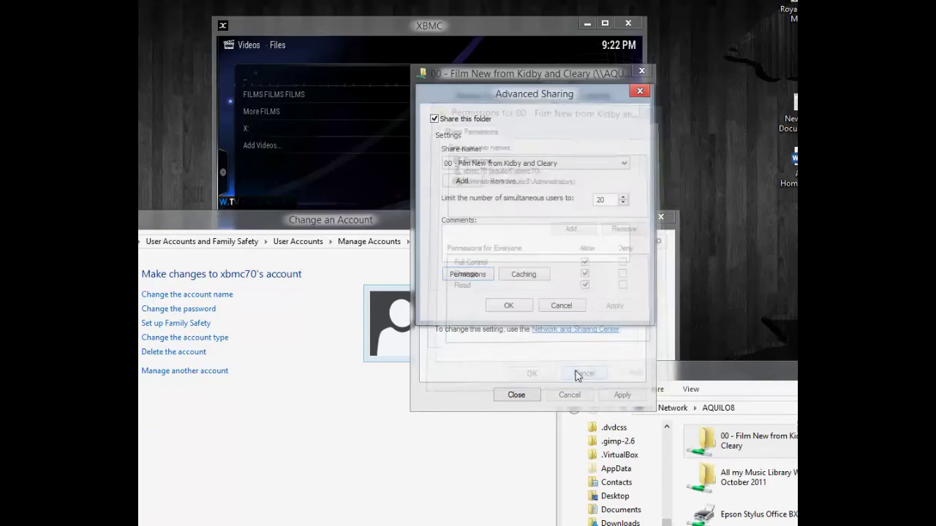
pyautogui.click(560, 306)
pyautogui.click(516, 394)
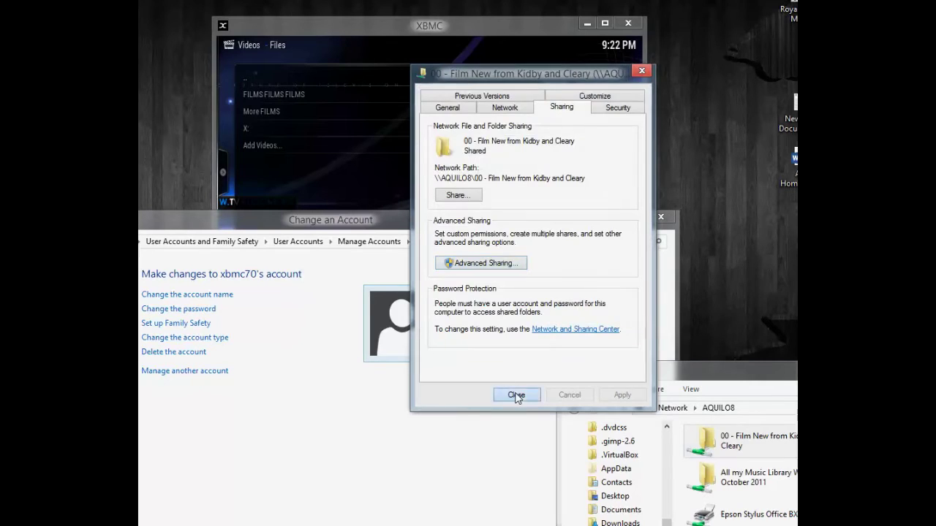